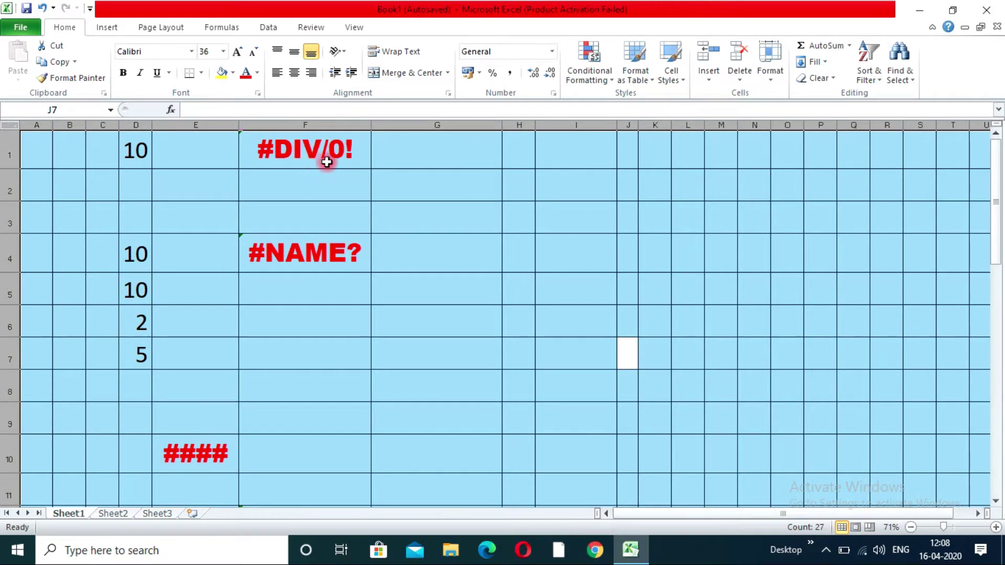
# - Check the error options on the division formula in F1, and enter 5 as its divisor in E1
pyautogui.click(330, 157)
pyautogui.click(223, 138)
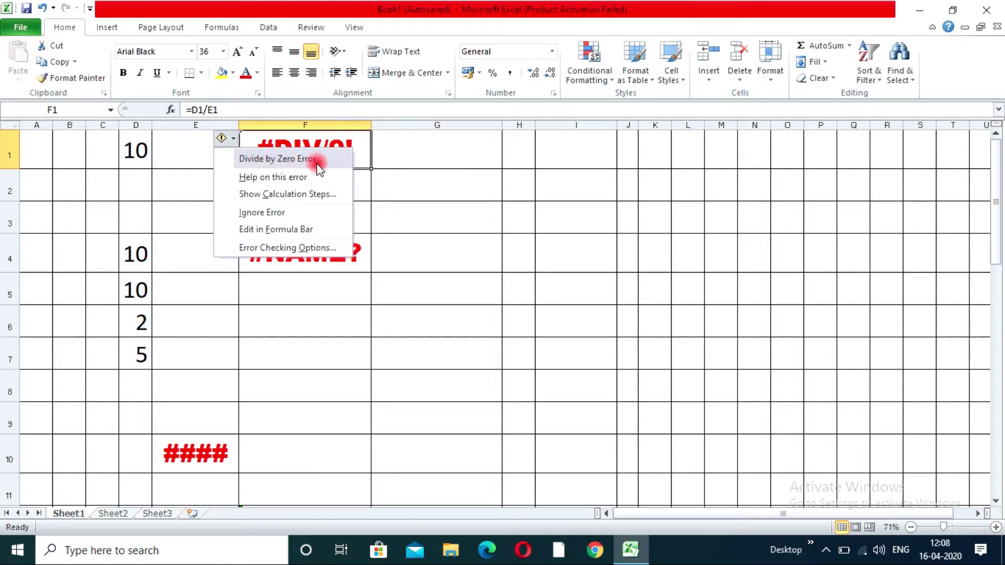
pyautogui.click(139, 190)
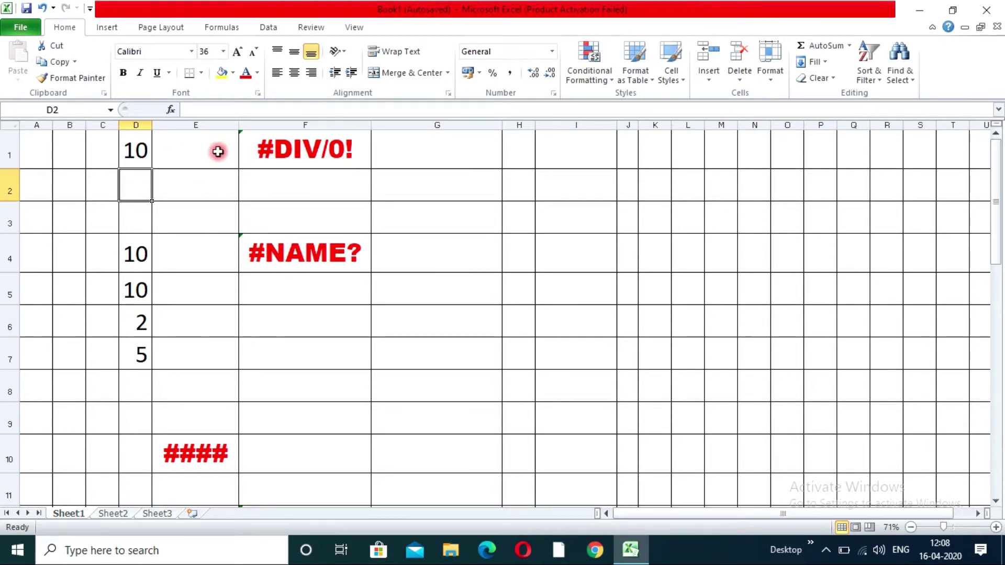
pyautogui.click(264, 151)
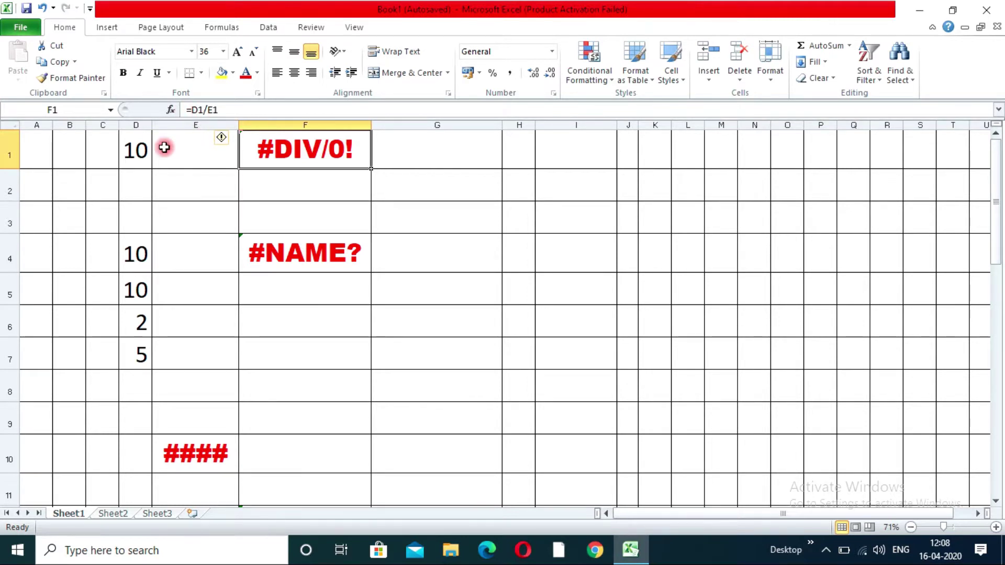
pyautogui.click(196, 153)
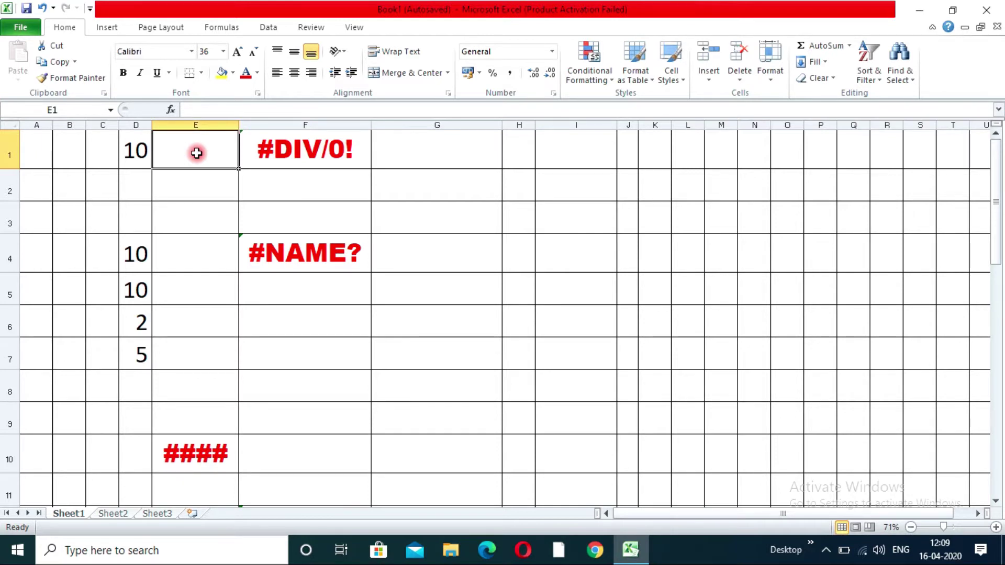
pyautogui.write('5')
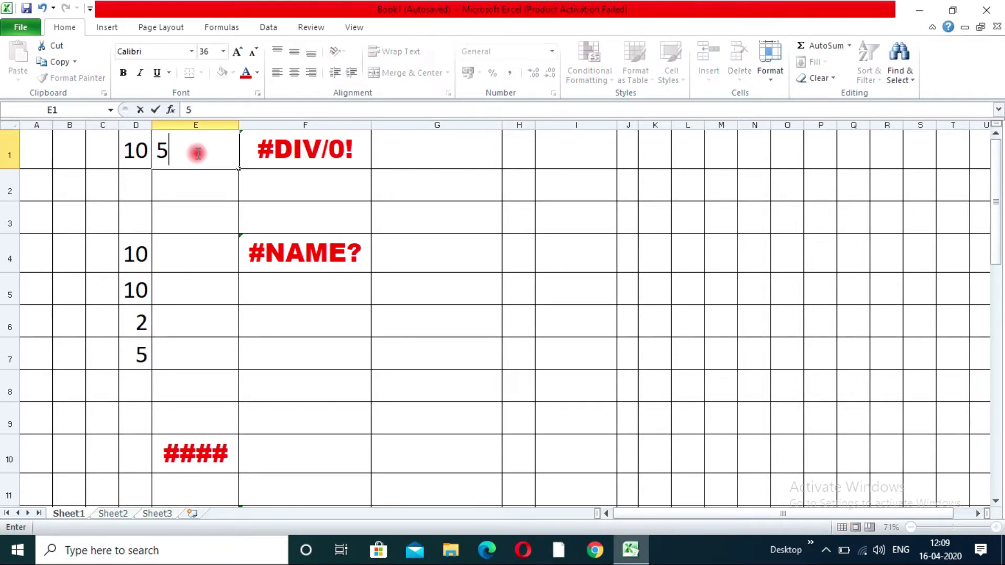
pyautogui.click(194, 187)
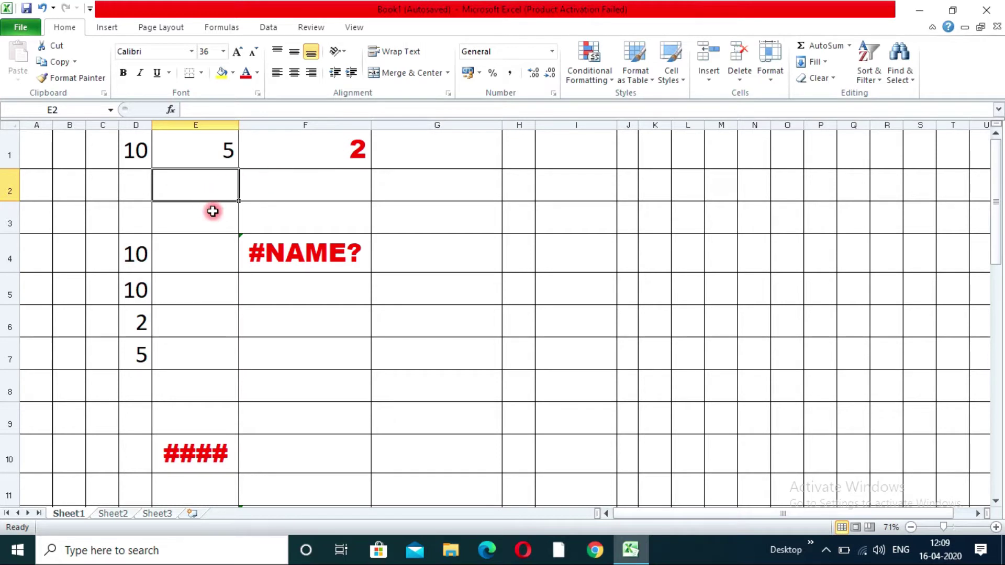
# - Correct the misspelled function name in F4 so the formula reads =SUM(D4:D7)
pyautogui.click(308, 262)
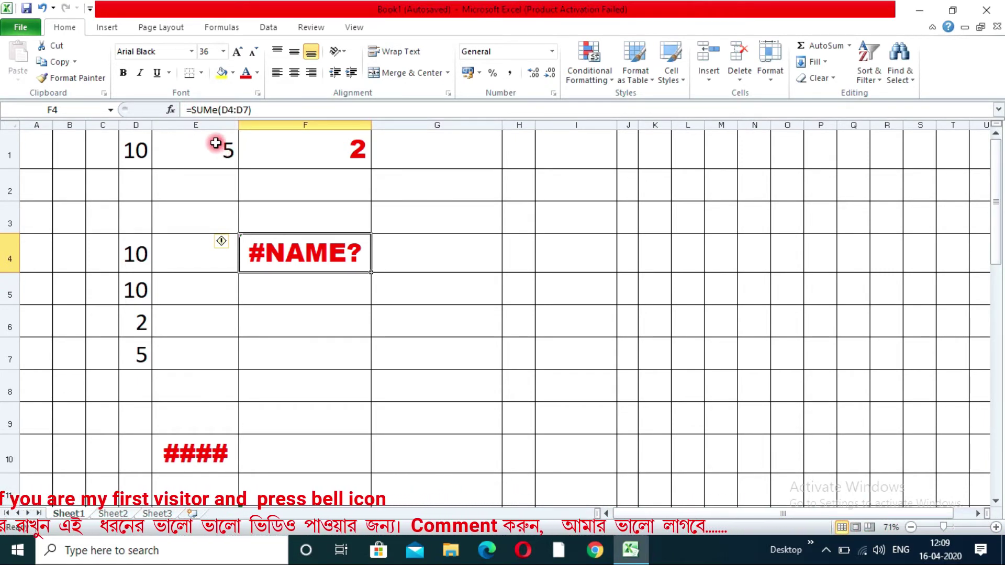
pyautogui.click(194, 249)
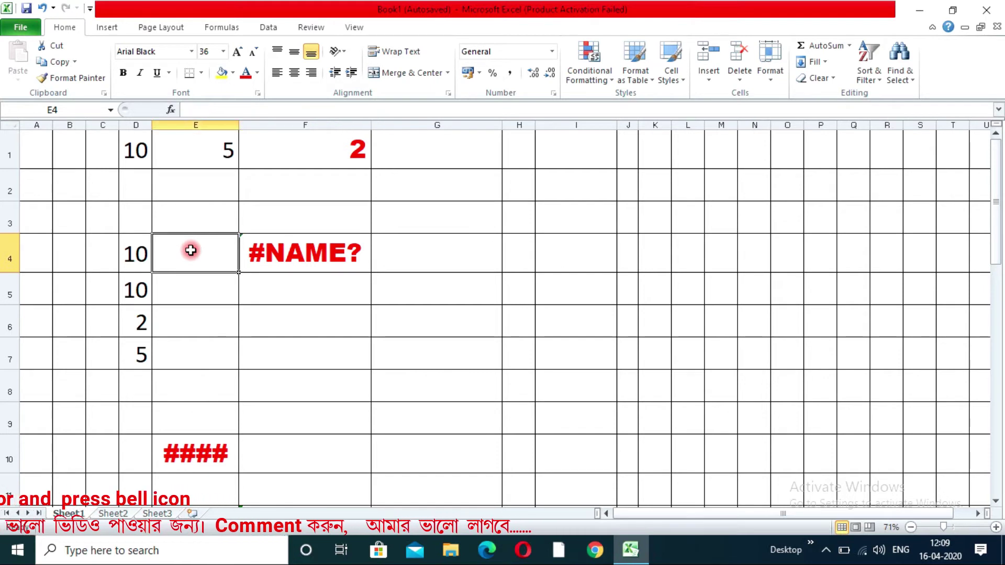
pyautogui.press('Right')
pyautogui.doubleClick(280, 255)
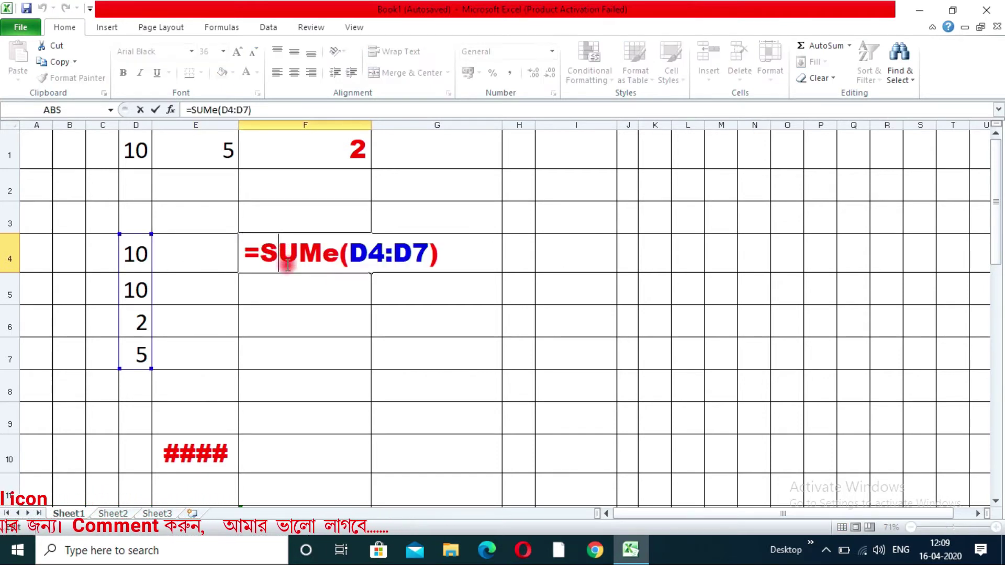
pyautogui.click(338, 257)
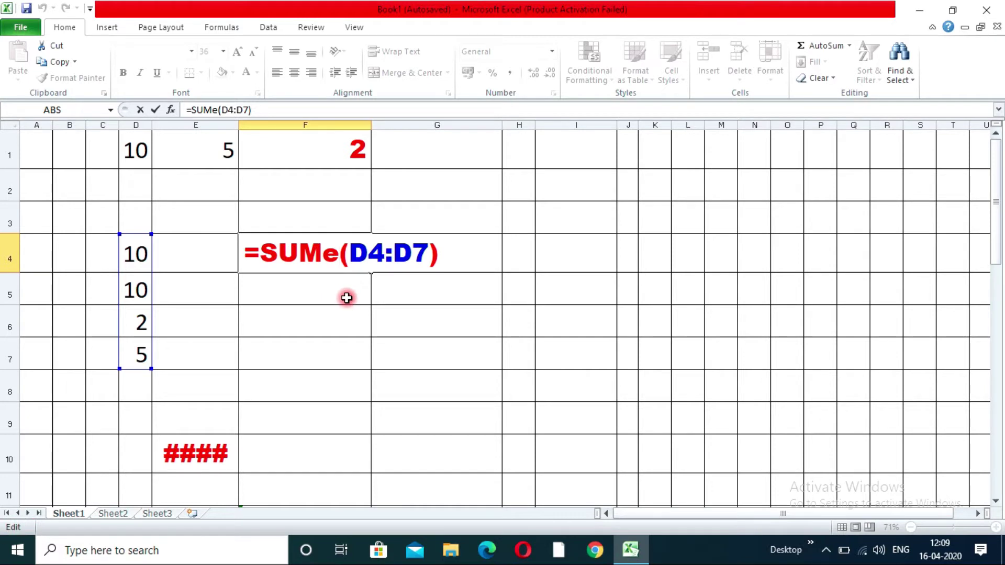
pyautogui.press('BackSpace')
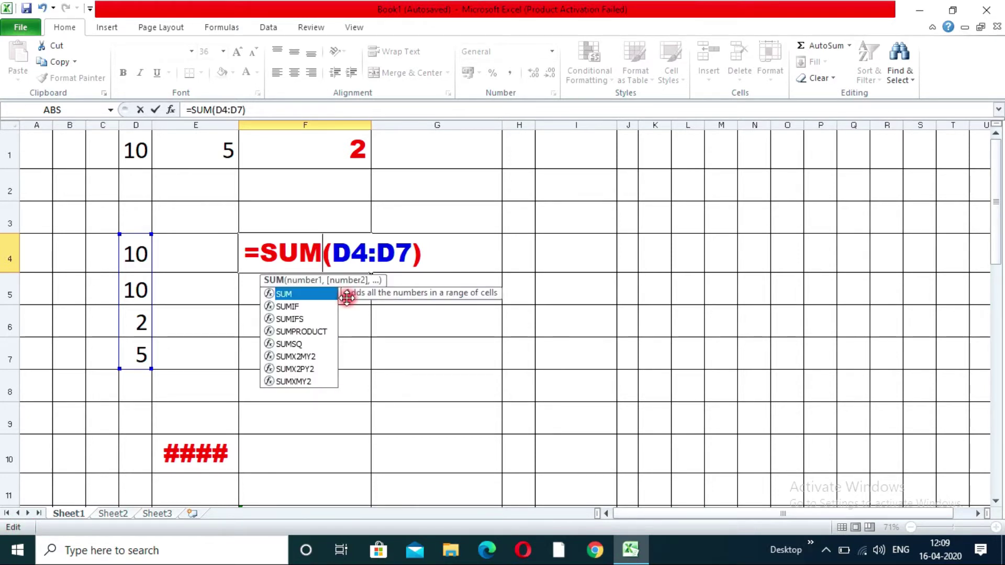
pyautogui.press('Return')
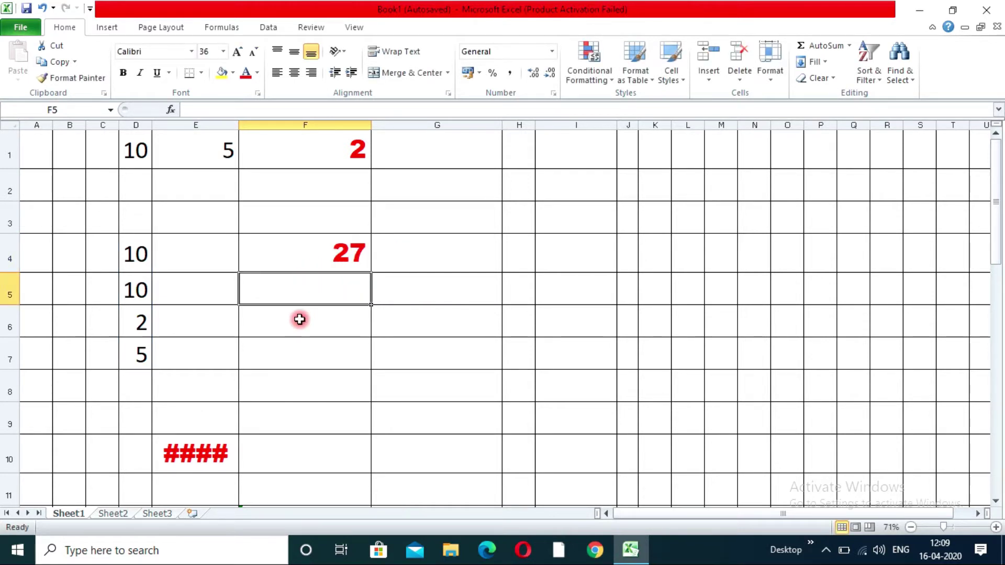
# - Check the number stored in E10 and auto-fit the width of column E to its contents
pyautogui.scroll(-1, 299, 319)
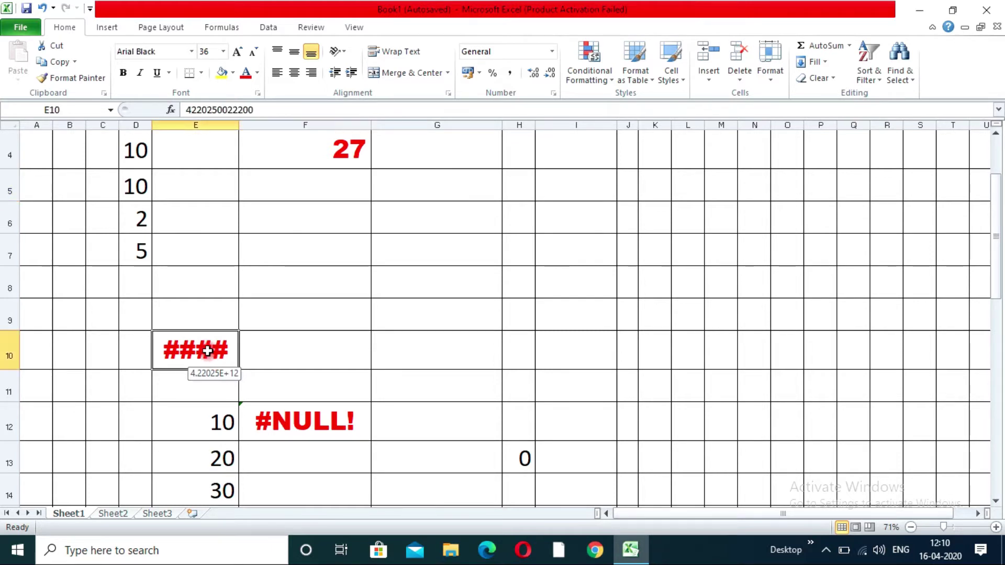
pyautogui.doubleClick(209, 352)
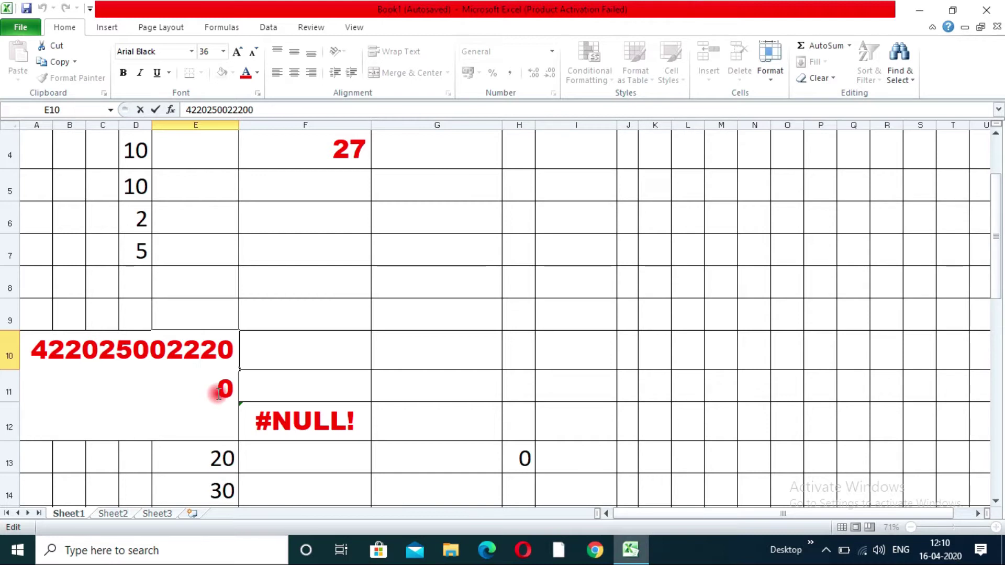
pyautogui.click(259, 355)
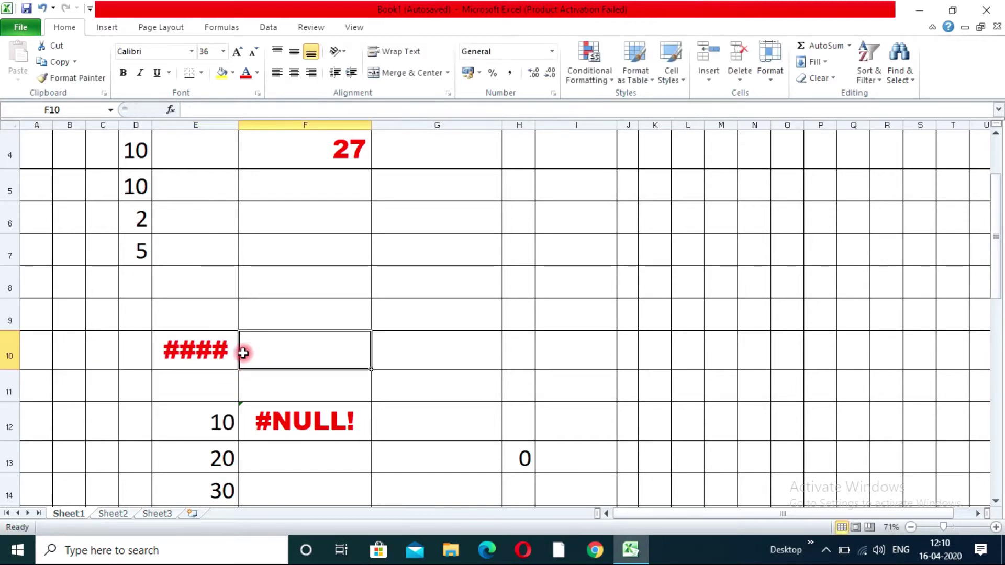
pyautogui.moveTo(192, 361)
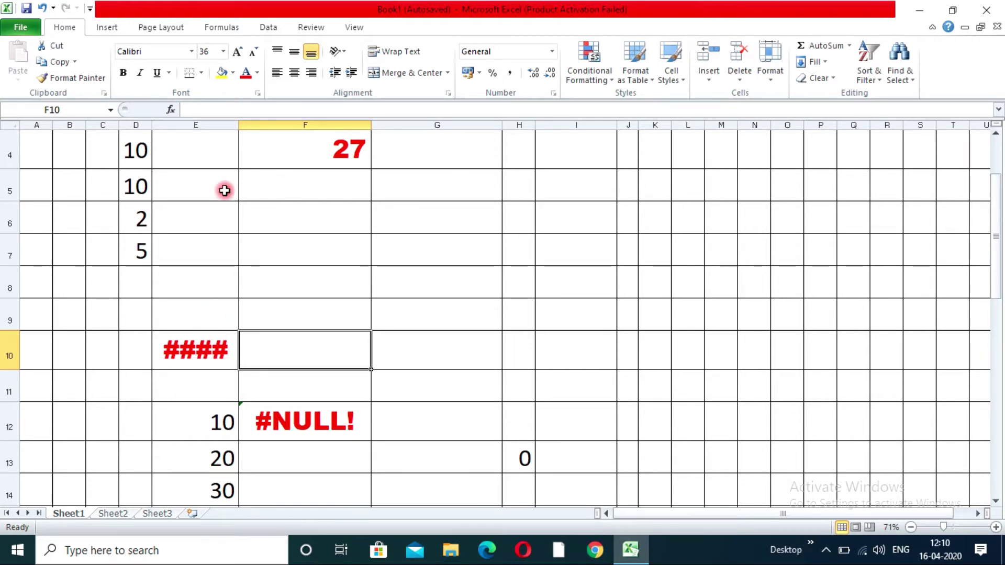
pyautogui.click(212, 124)
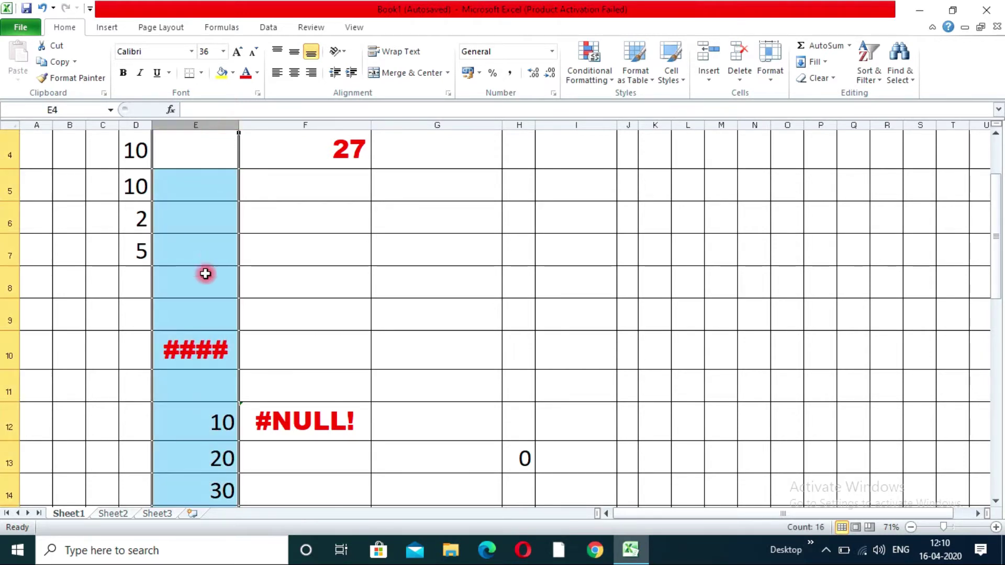
pyautogui.doubleClick(238, 124)
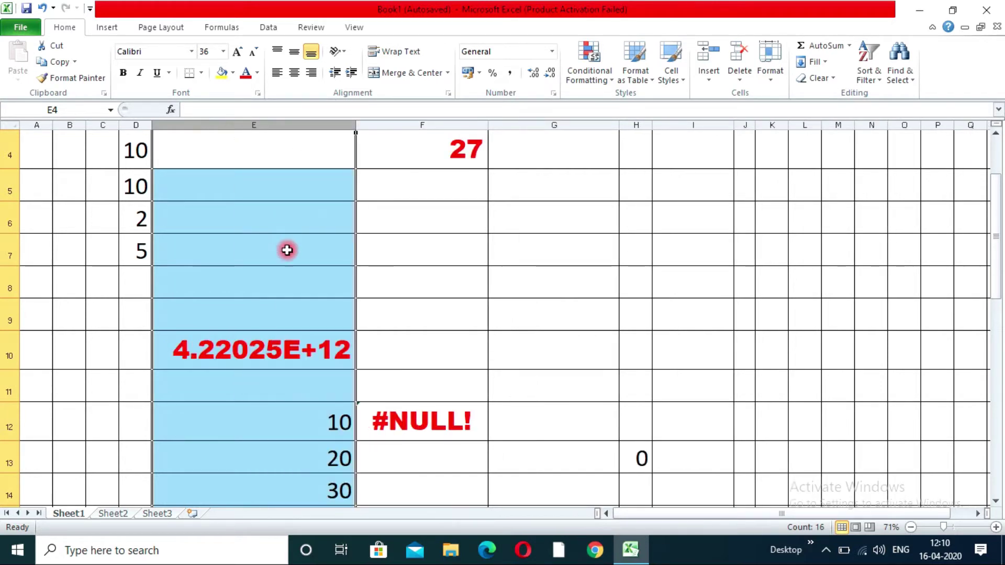
pyautogui.click(363, 352)
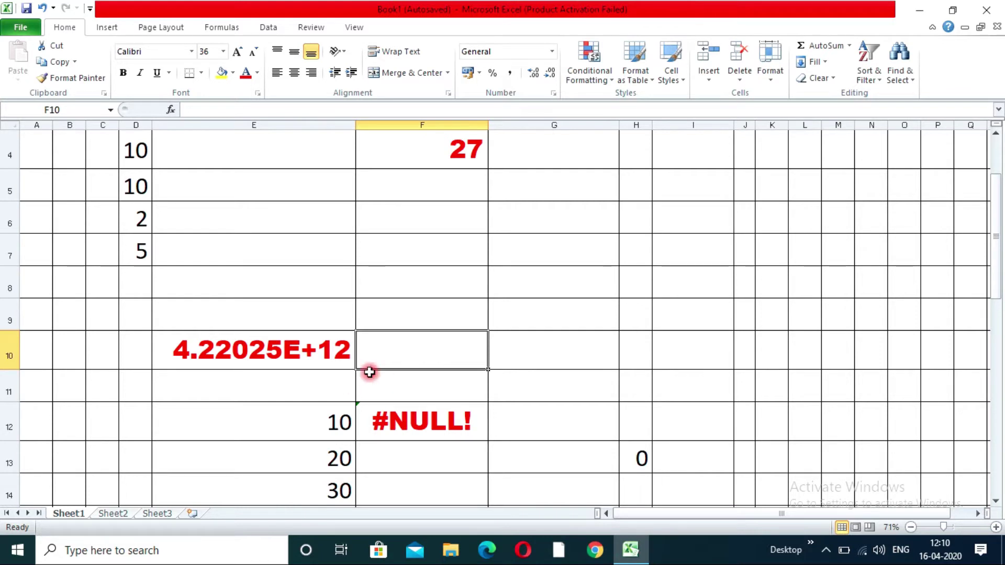
# - Replace the space in the F12 formula with a plus sign so it reads =E12+E13+E14
pyautogui.scroll(-1, 388, 385)
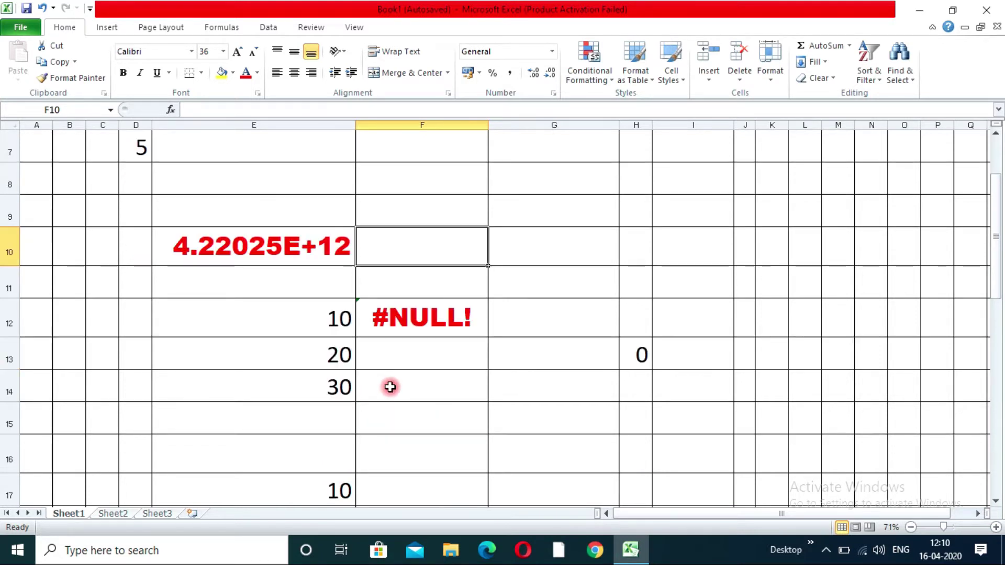
pyautogui.click(430, 323)
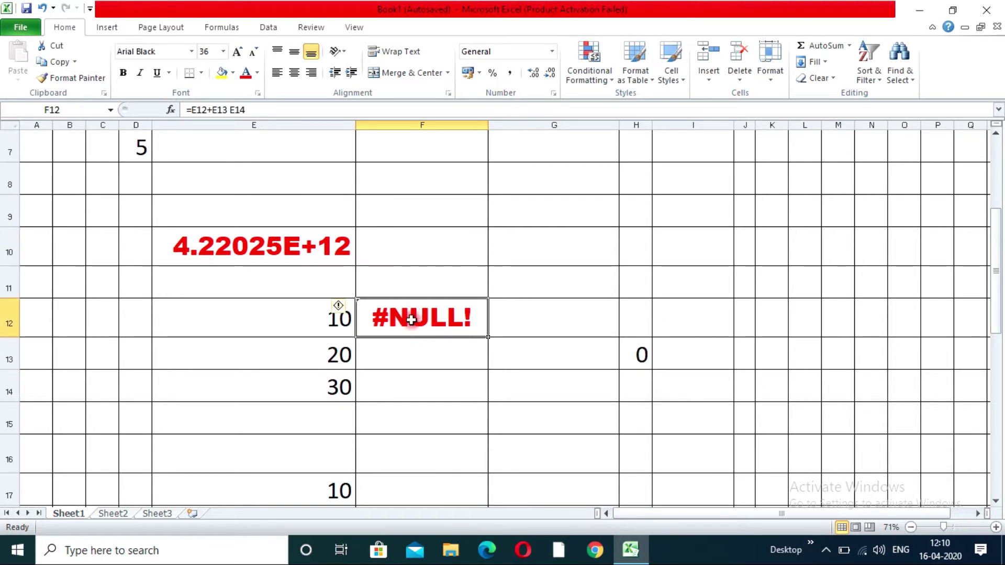
pyautogui.doubleClick(440, 323)
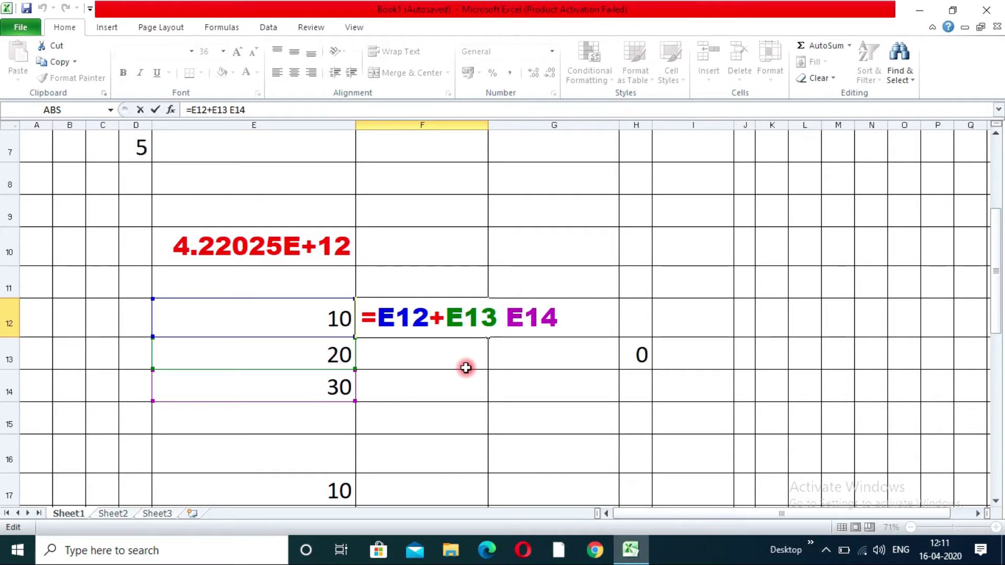
pyautogui.press('BackSpace')
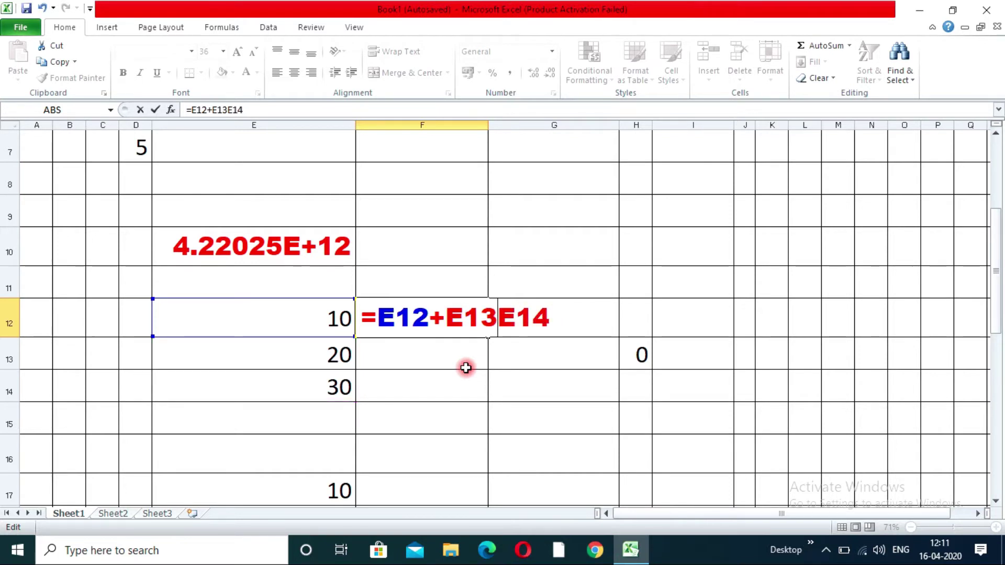
pyautogui.write('+')
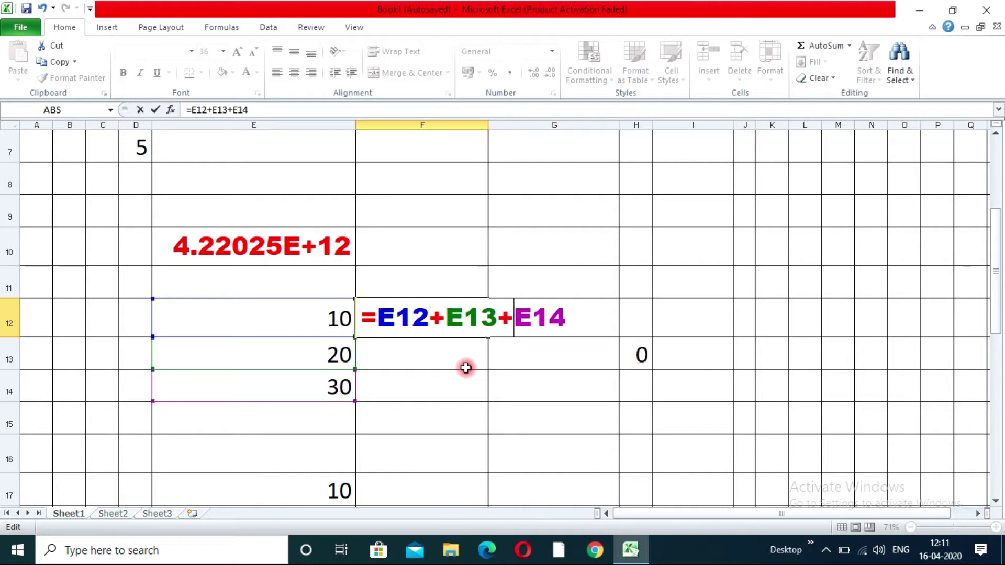
pyautogui.press('Return')
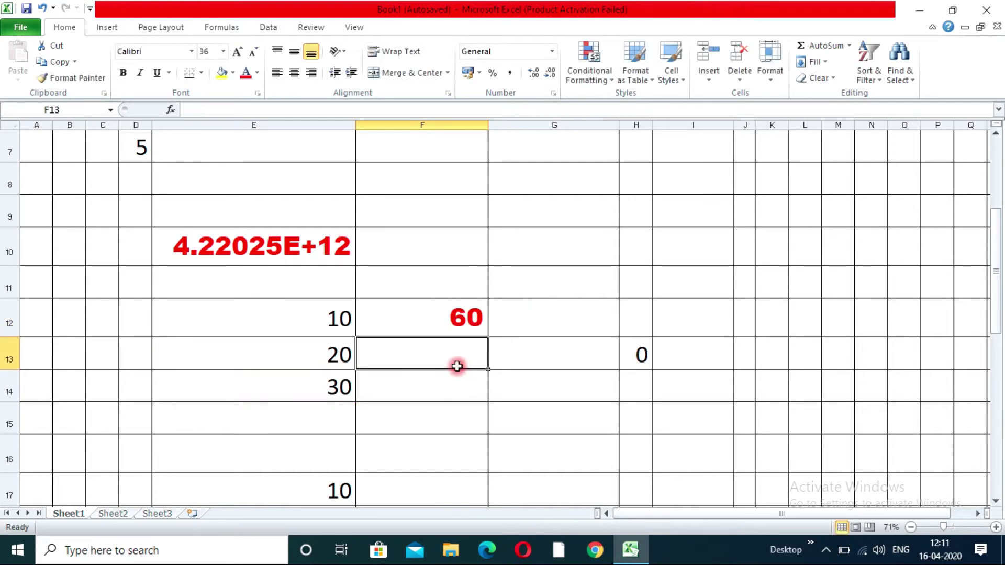
# - Examine the formula behind the #VALUE! error in F19 and the cells it references, keeping it as =E17+E18+E19
pyautogui.scroll(-1, 456, 386)
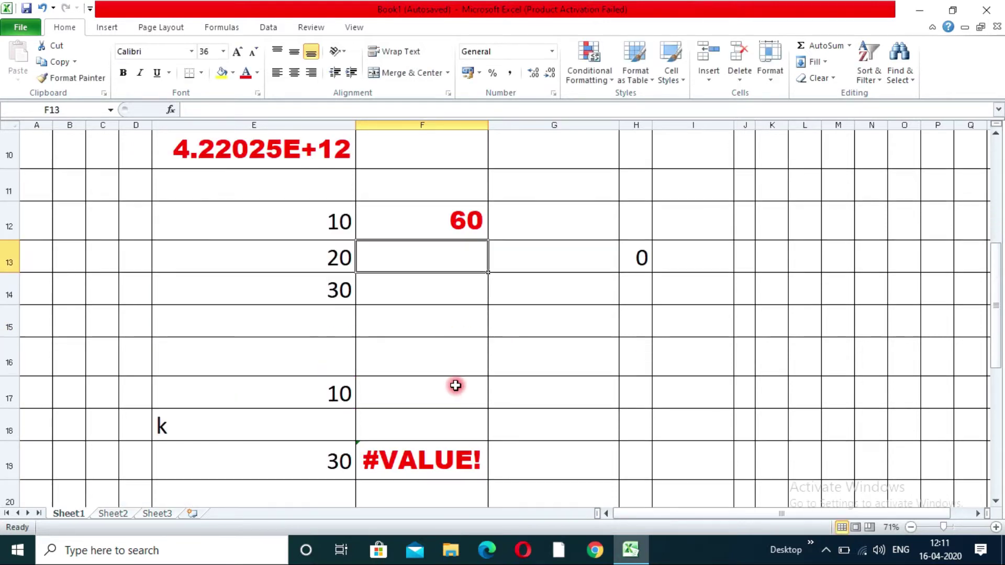
pyautogui.scroll(-1, 455, 386)
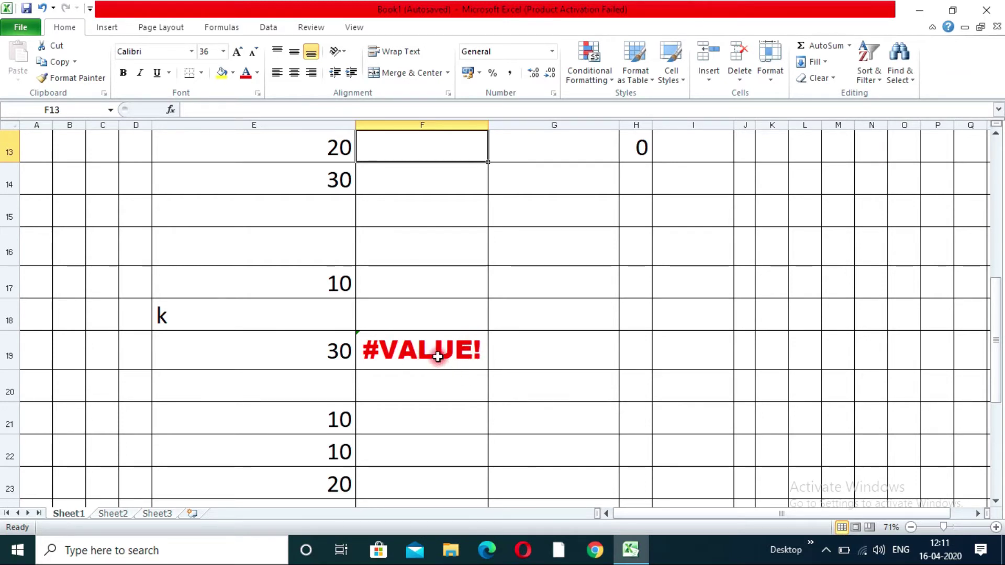
pyautogui.click(437, 356)
pyautogui.doubleClick(437, 356)
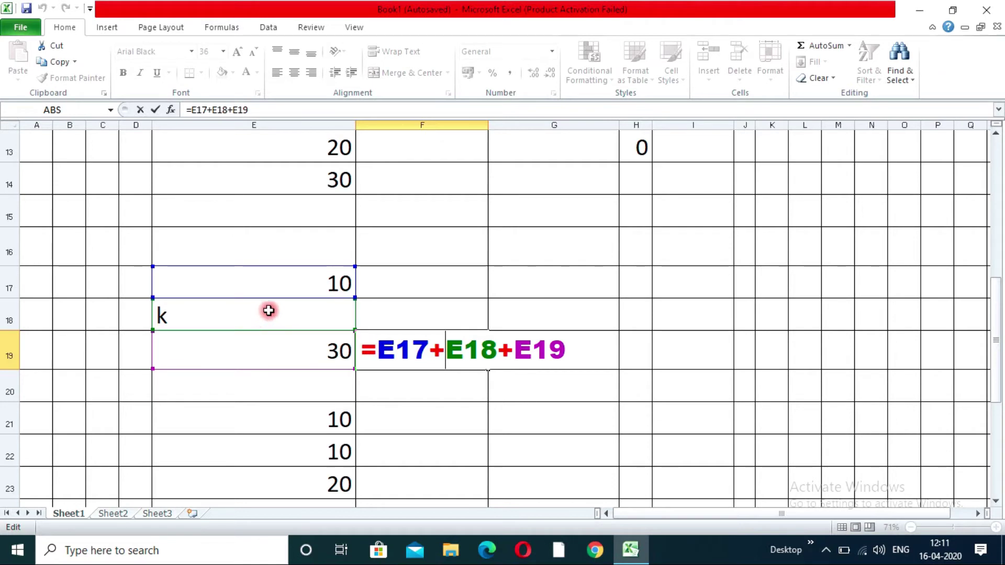
pyautogui.click(193, 318)
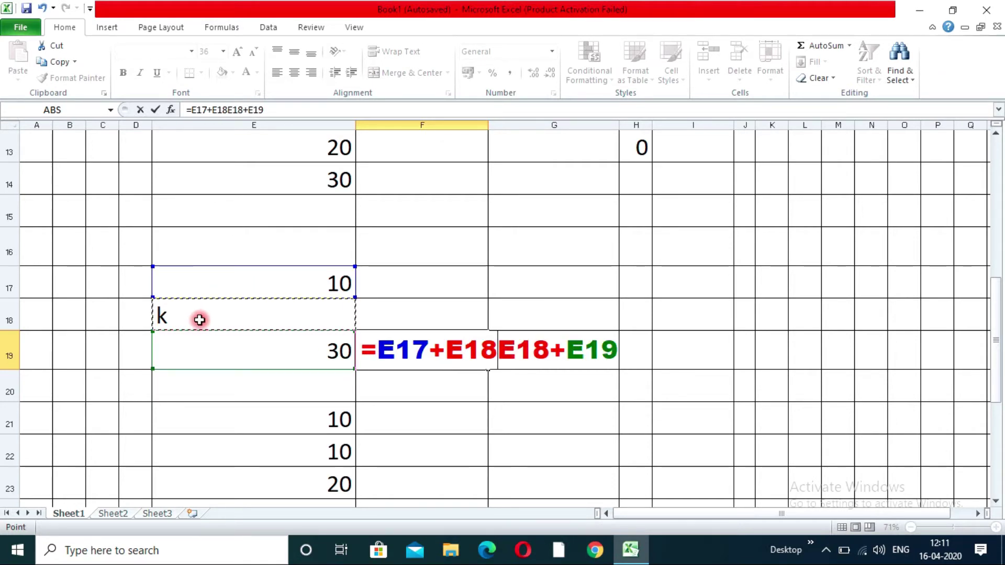
pyautogui.press('BackSpace')
pyautogui.press('BackSpace')
pyautogui.press('BackSpace')
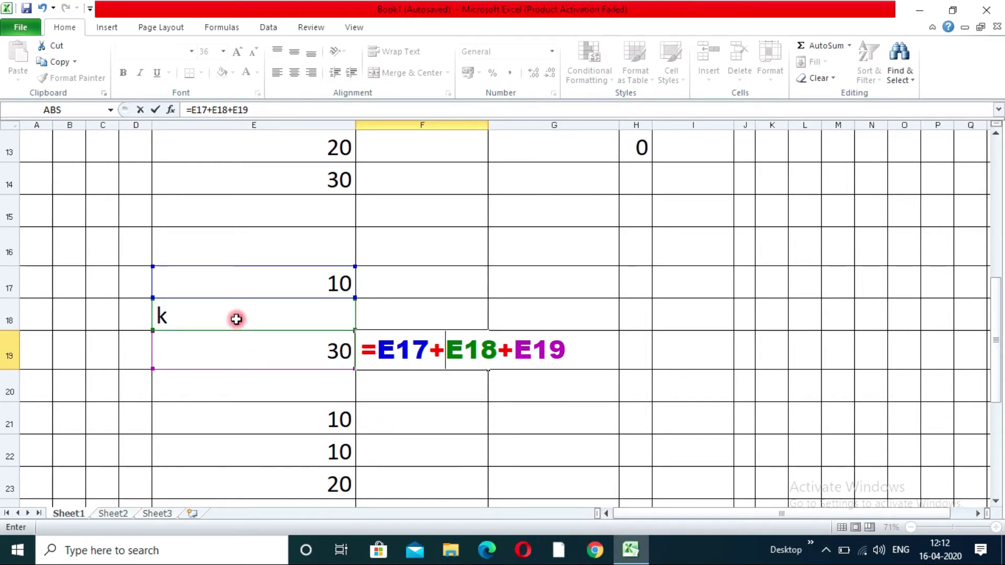
pyautogui.click(423, 414)
pyautogui.press('BackSpace')
pyautogui.press('BackSpace')
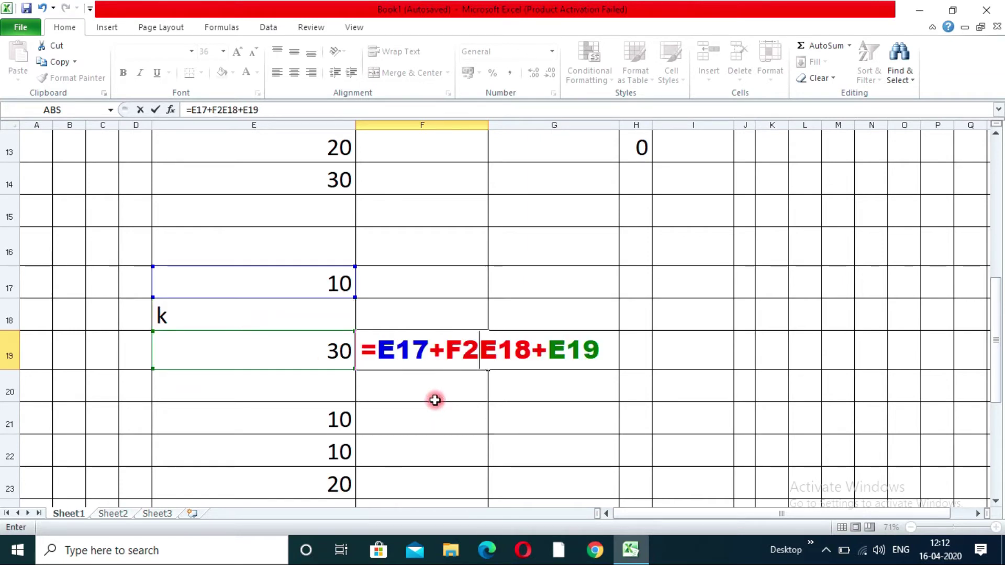
pyautogui.press('Return')
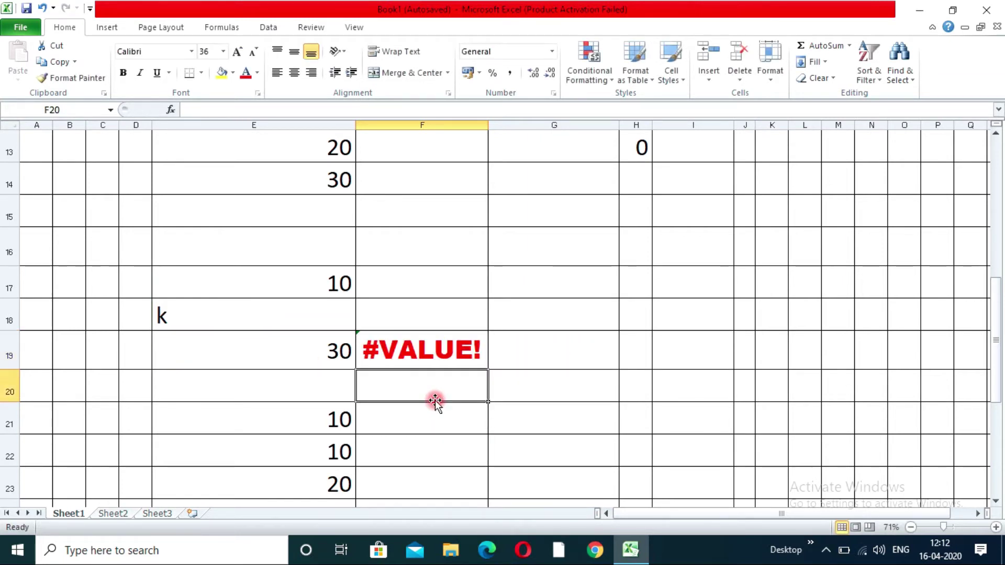
# - Replace the text entry in E18 with the number 20
pyautogui.click(299, 321)
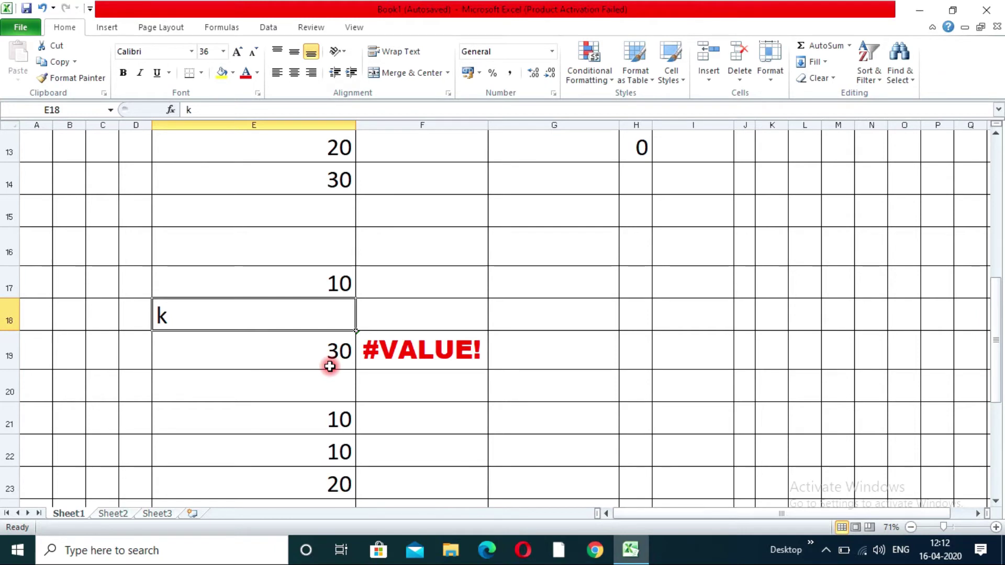
pyautogui.write('20')
pyautogui.press('Return')
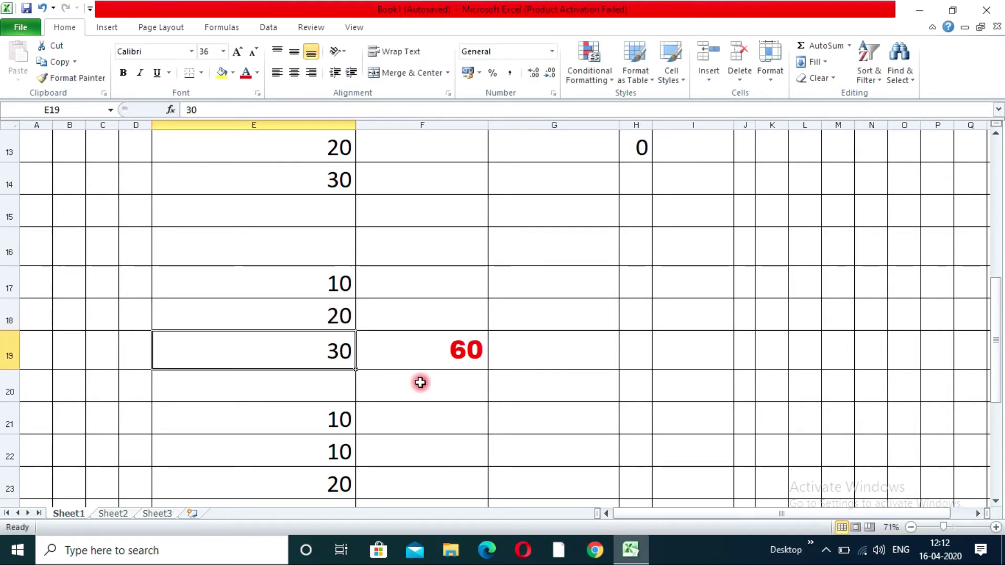
# - Examine the LARGE formula behind the #NUM! error in F27 and the cell range it references
pyautogui.scroll(-1, 420, 382)
pyautogui.scroll(-2, 420, 382)
pyautogui.scroll(1, 418, 382)
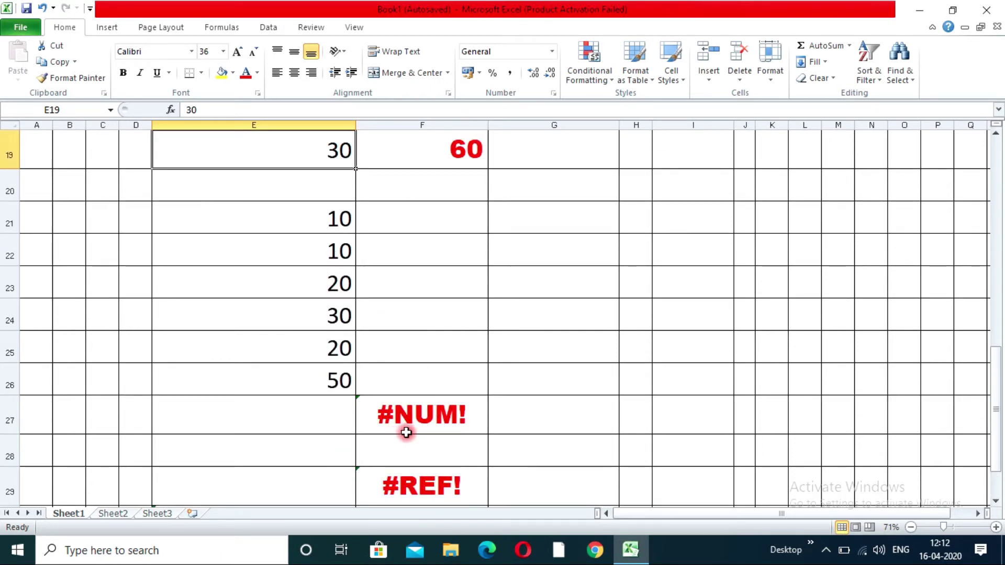
pyautogui.click(454, 421)
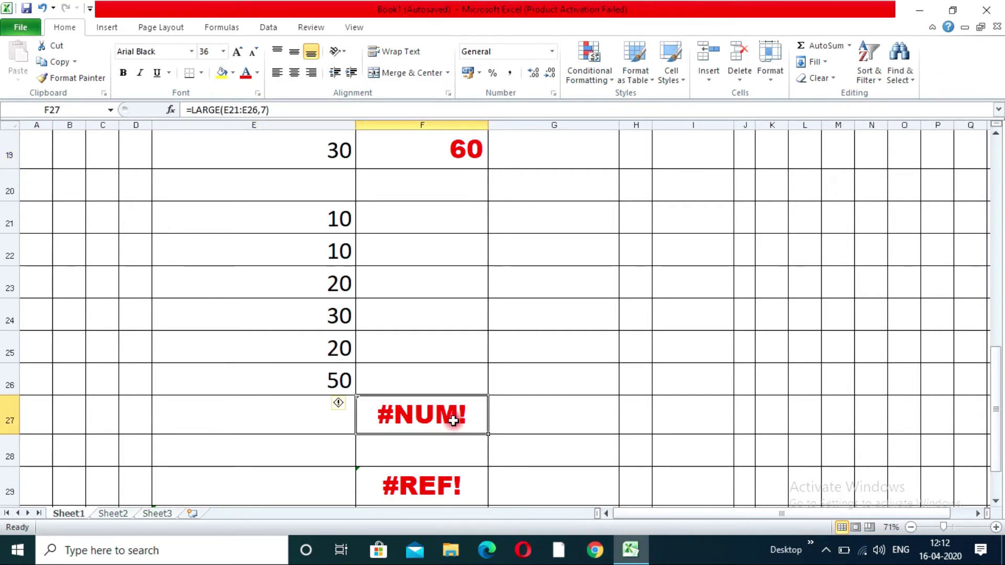
pyautogui.scroll(1, 471, 433)
pyautogui.scroll(-1, 472, 436)
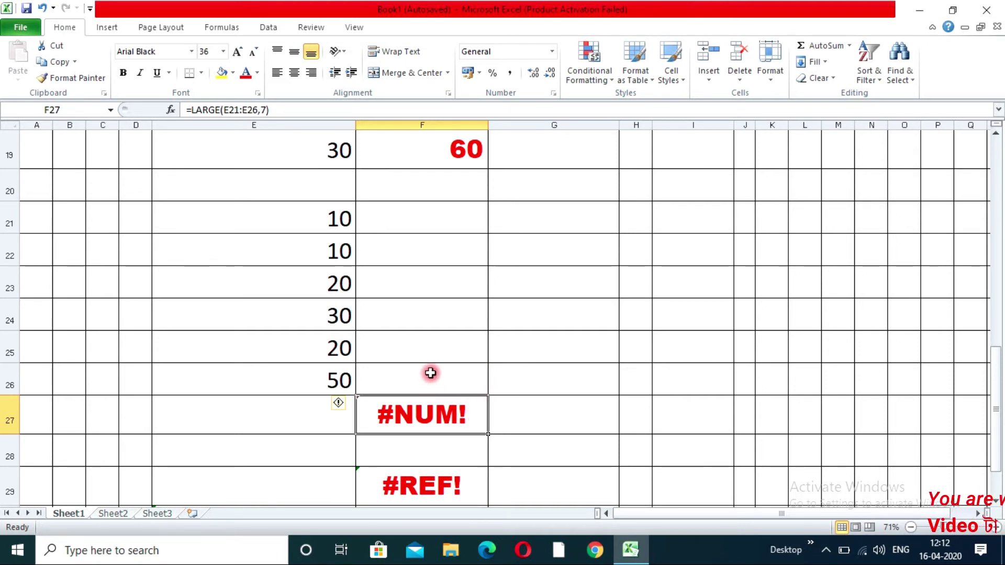
pyautogui.doubleClick(451, 409)
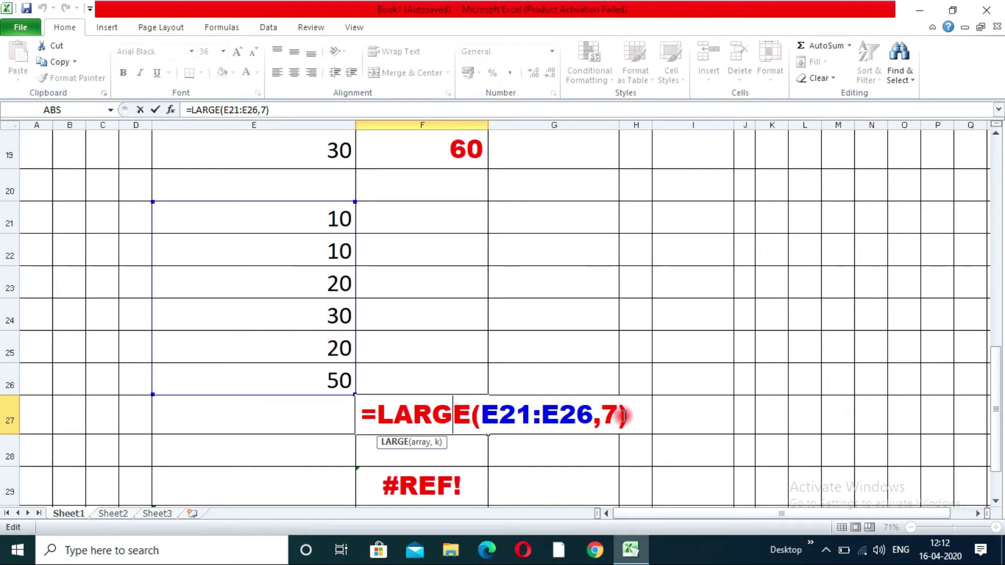
pyautogui.click(673, 415)
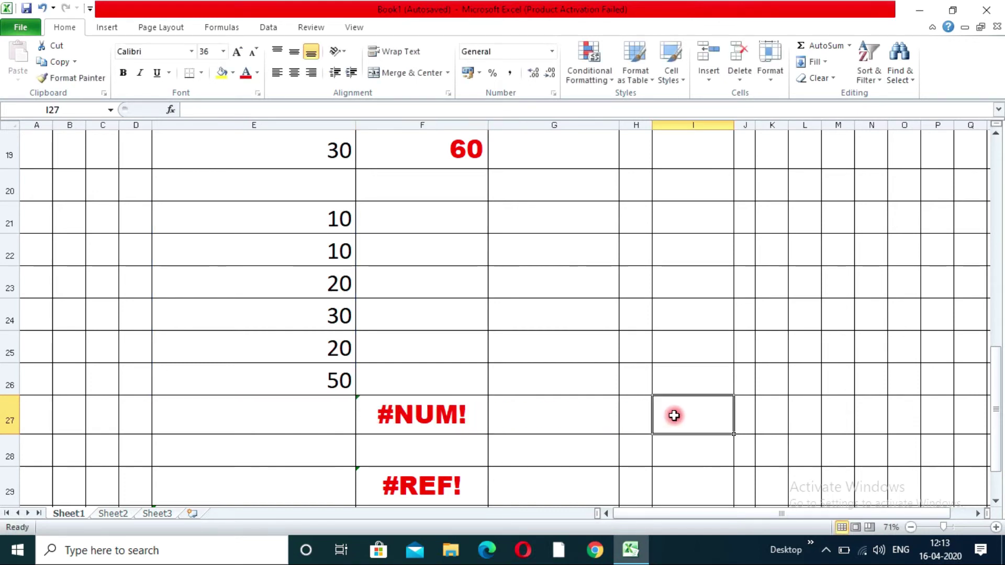
# - Change the k argument of the LARGE formula in F27 to 6 so it reads =LARGE(E21:E26,6)
pyautogui.click(470, 423)
pyautogui.doubleClick(465, 419)
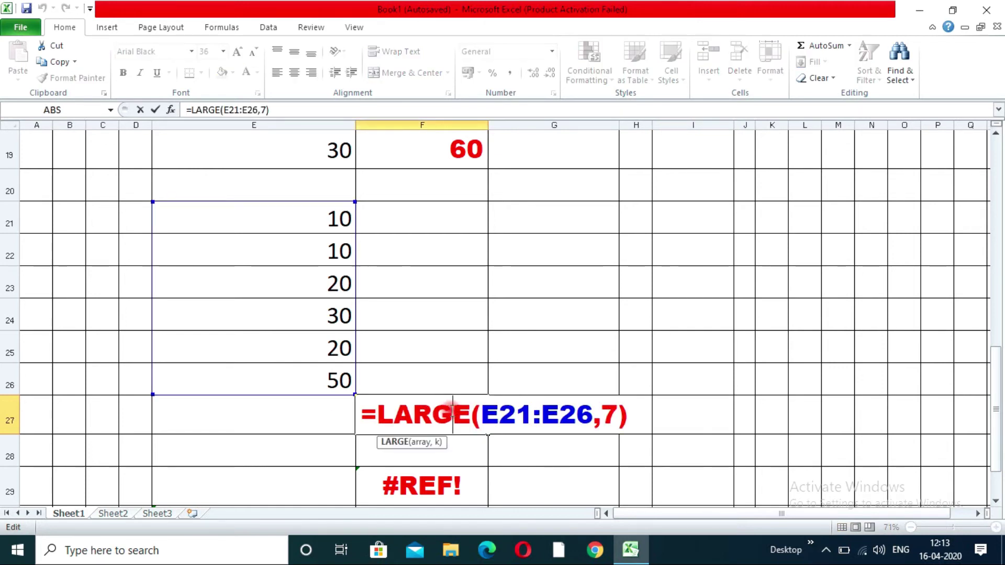
pyautogui.click(618, 415)
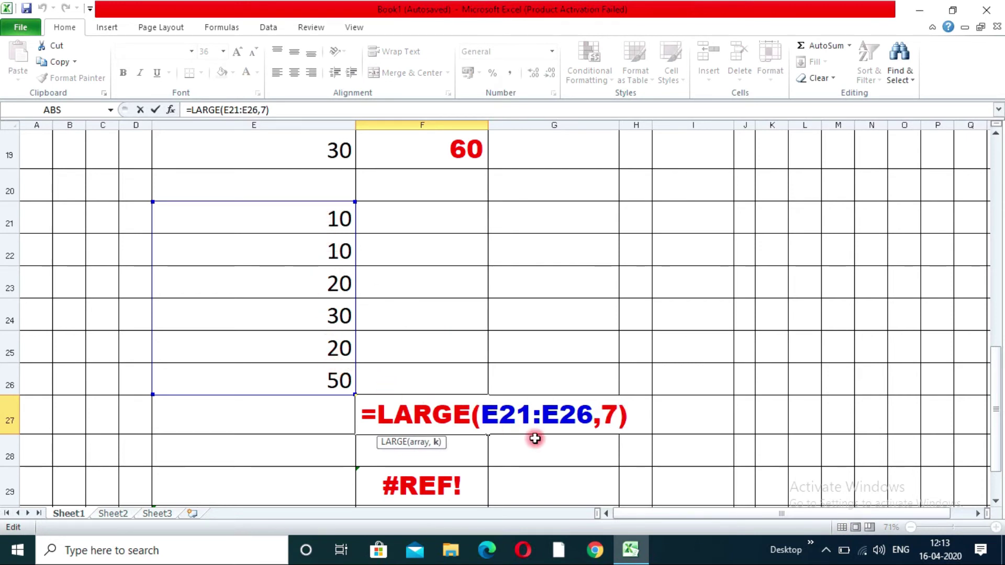
pyautogui.press('BackSpace')
pyautogui.write('6')
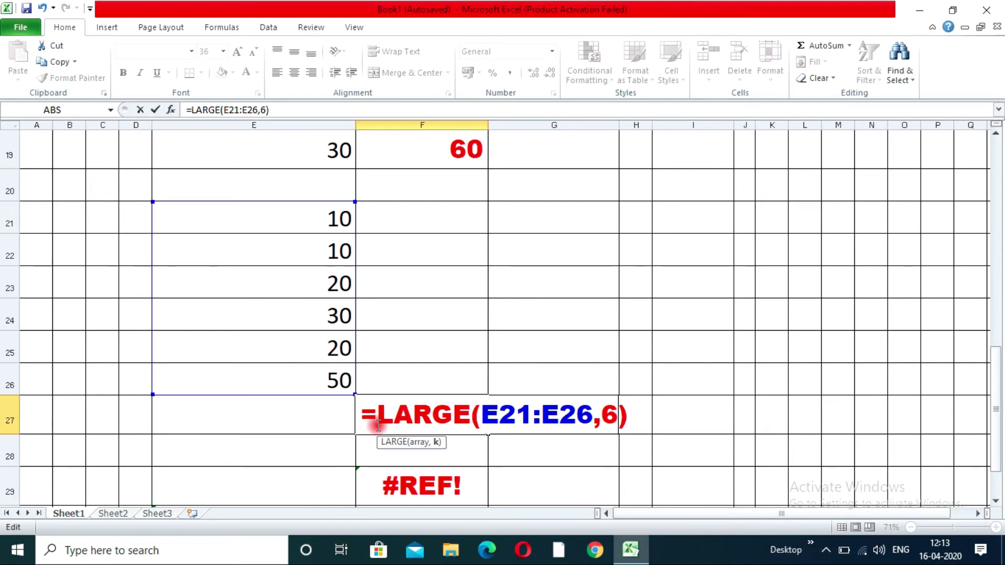
pyautogui.press('Return')
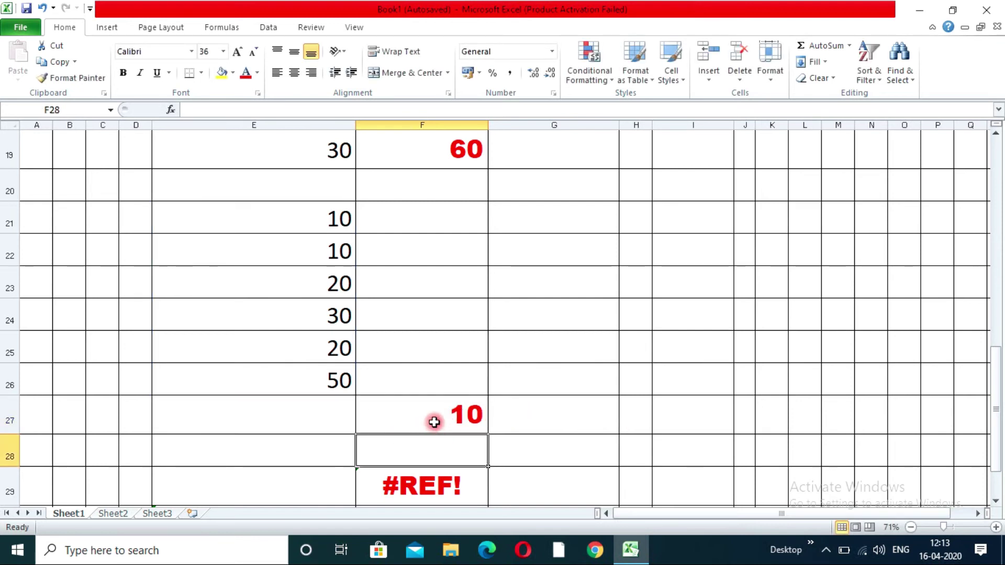
pyautogui.click(451, 412)
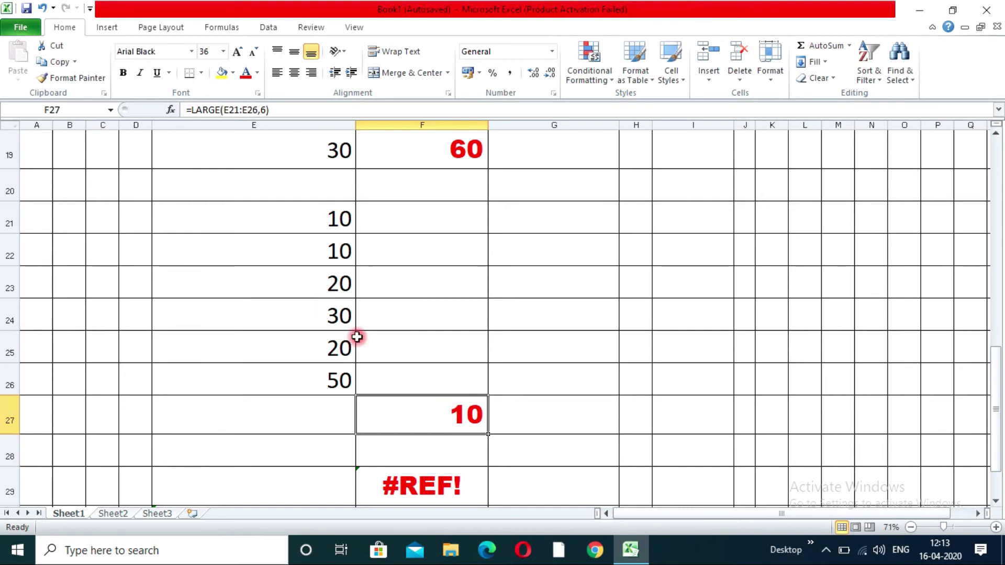
# - Examine the SUM formula behind the #REF! error in F29 and the broken formula in the referenced cell E30
pyautogui.scroll(-1, 439, 402)
pyautogui.click(436, 394)
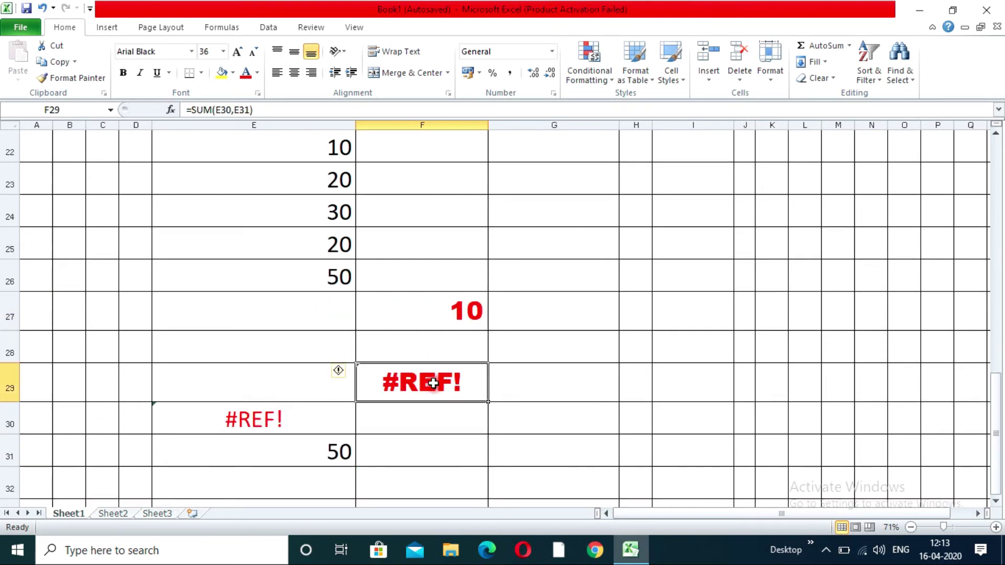
pyautogui.click(266, 422)
pyautogui.click(403, 387)
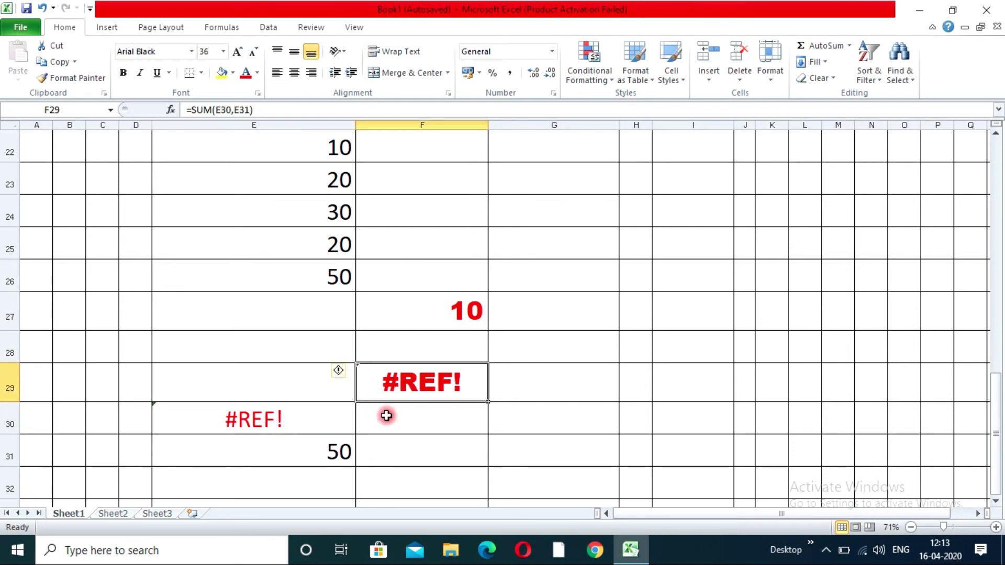
pyautogui.scroll(-1, 398, 406)
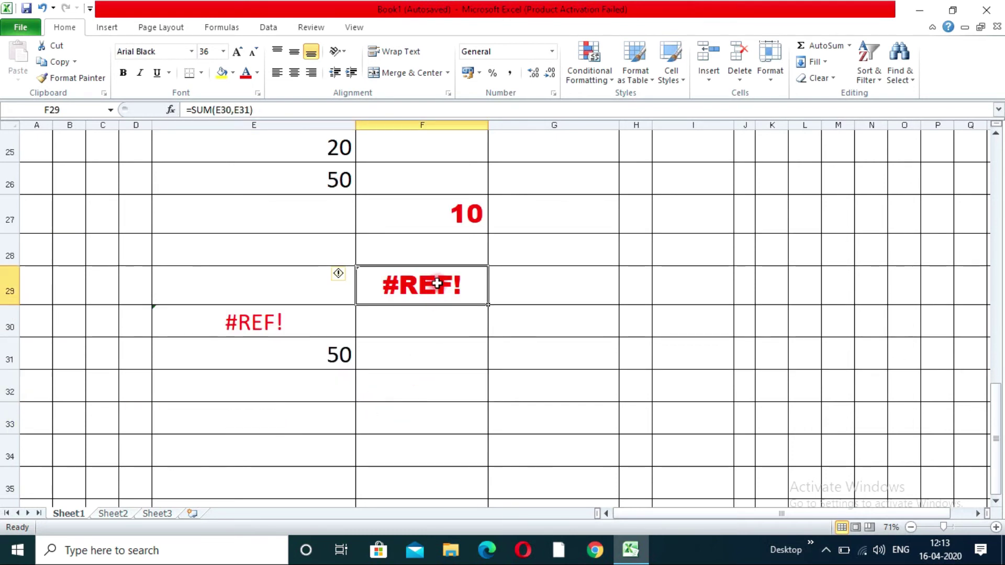
pyautogui.doubleClick(434, 287)
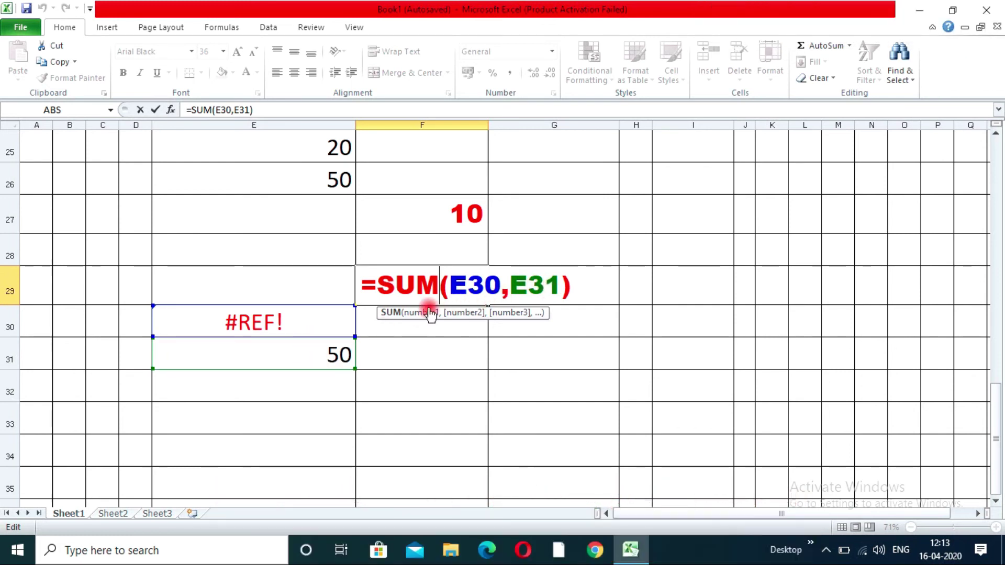
pyautogui.click(302, 319)
pyautogui.doubleClick(303, 318)
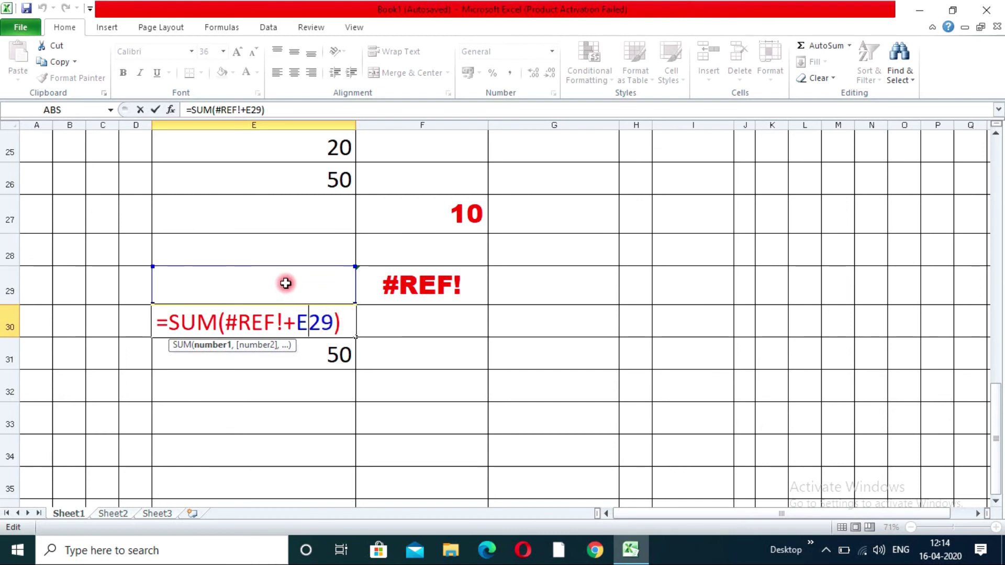
# - Enter 20 in E29 and replace the broken formula in E30 with the number 20
pyautogui.click(286, 283)
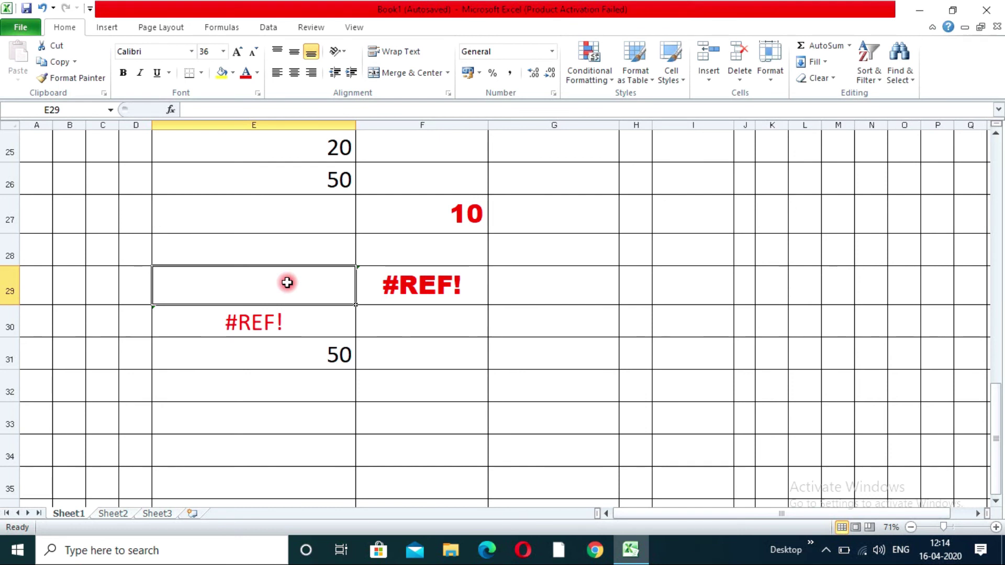
pyautogui.write('2')
pyautogui.press('Return')
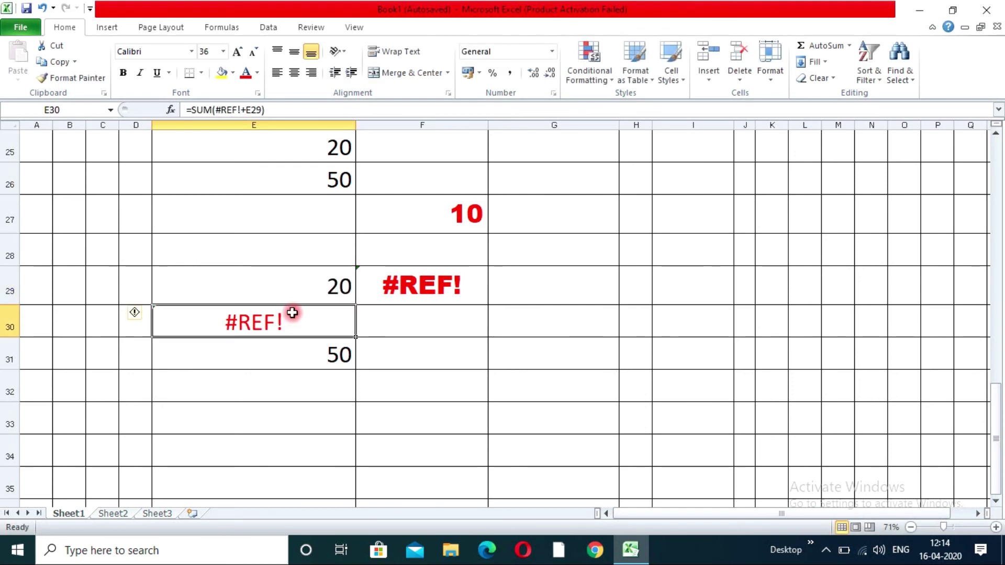
pyautogui.write('20')
pyautogui.press('Return')
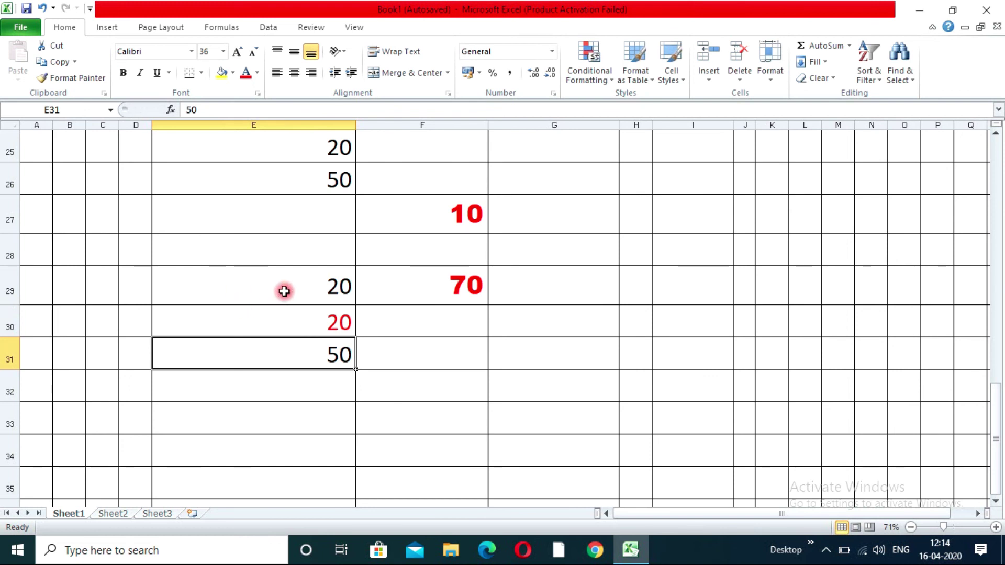
pyautogui.click(465, 292)
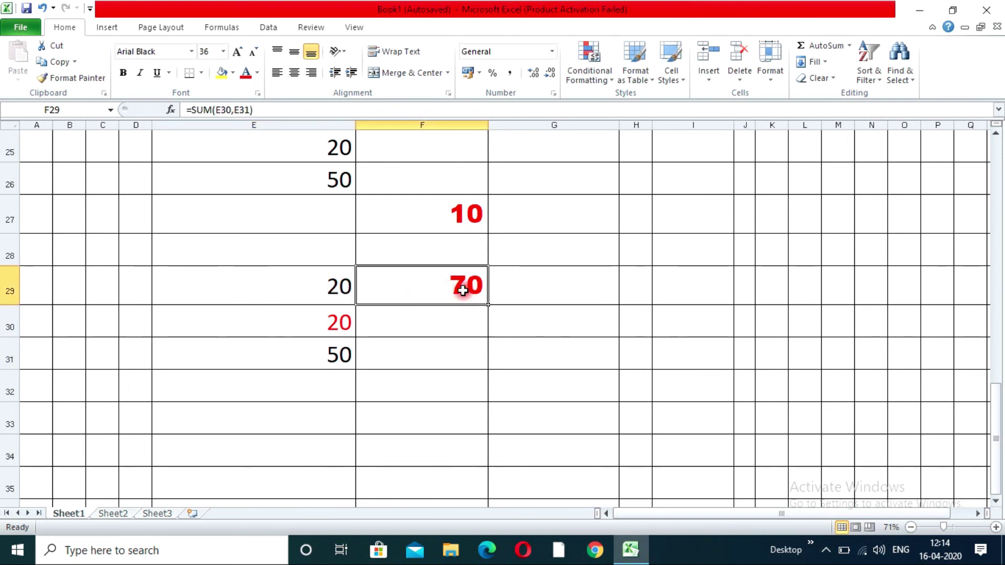
pyautogui.scroll(8, 416, 389)
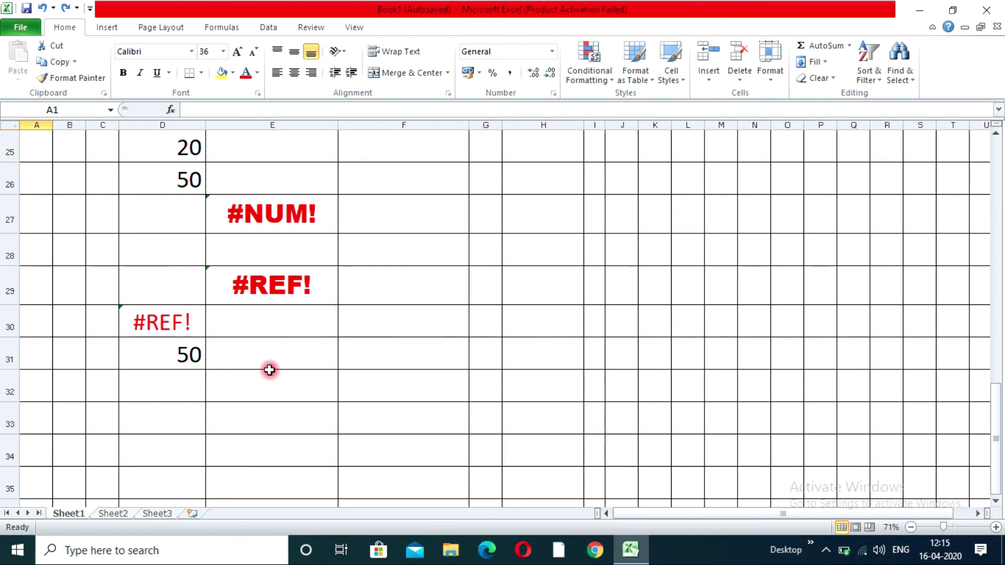
pyautogui.scroll(2, 299, 376)
pyautogui.scroll(2, 299, 376)
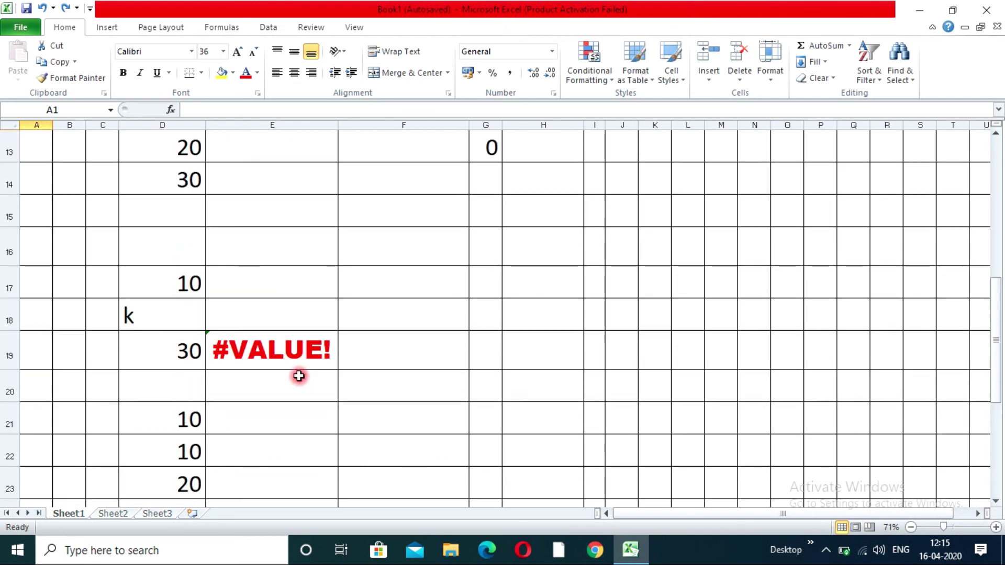